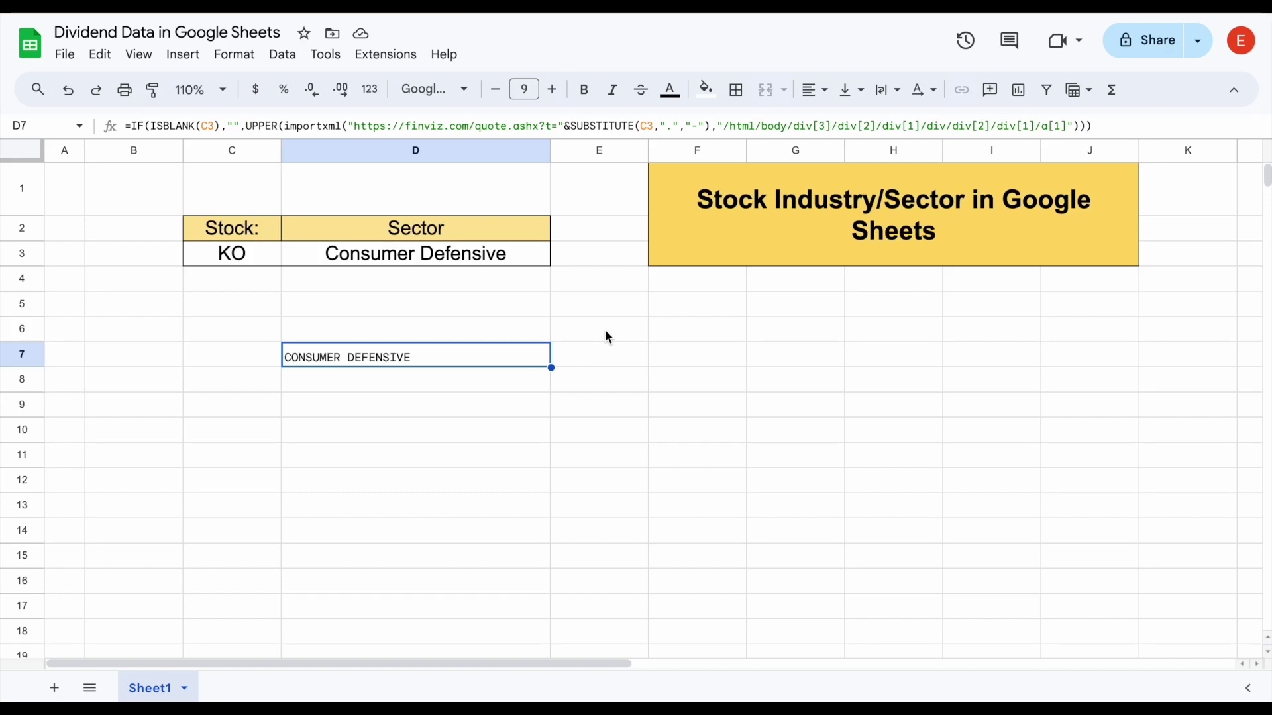
# - Inspect the KO ticker cell and the TICKERDATALIVE sector formula in D3
pyautogui.click(623, 308)
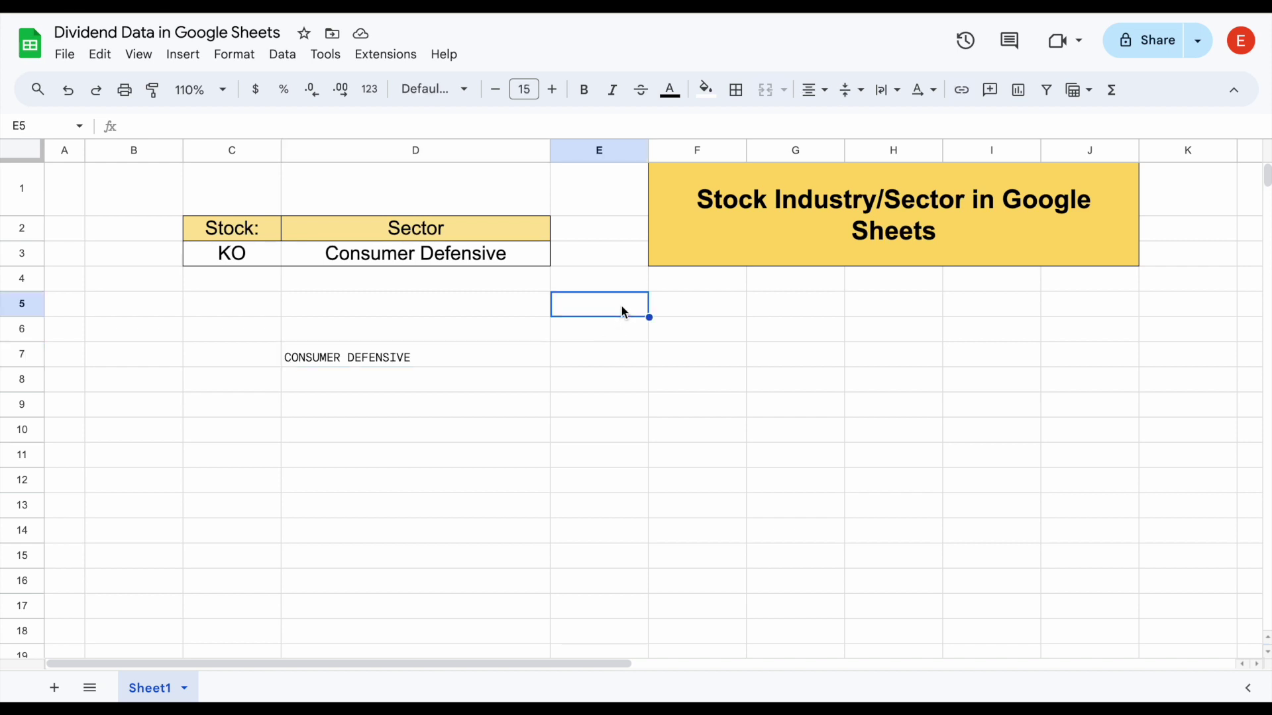
pyautogui.click(272, 260)
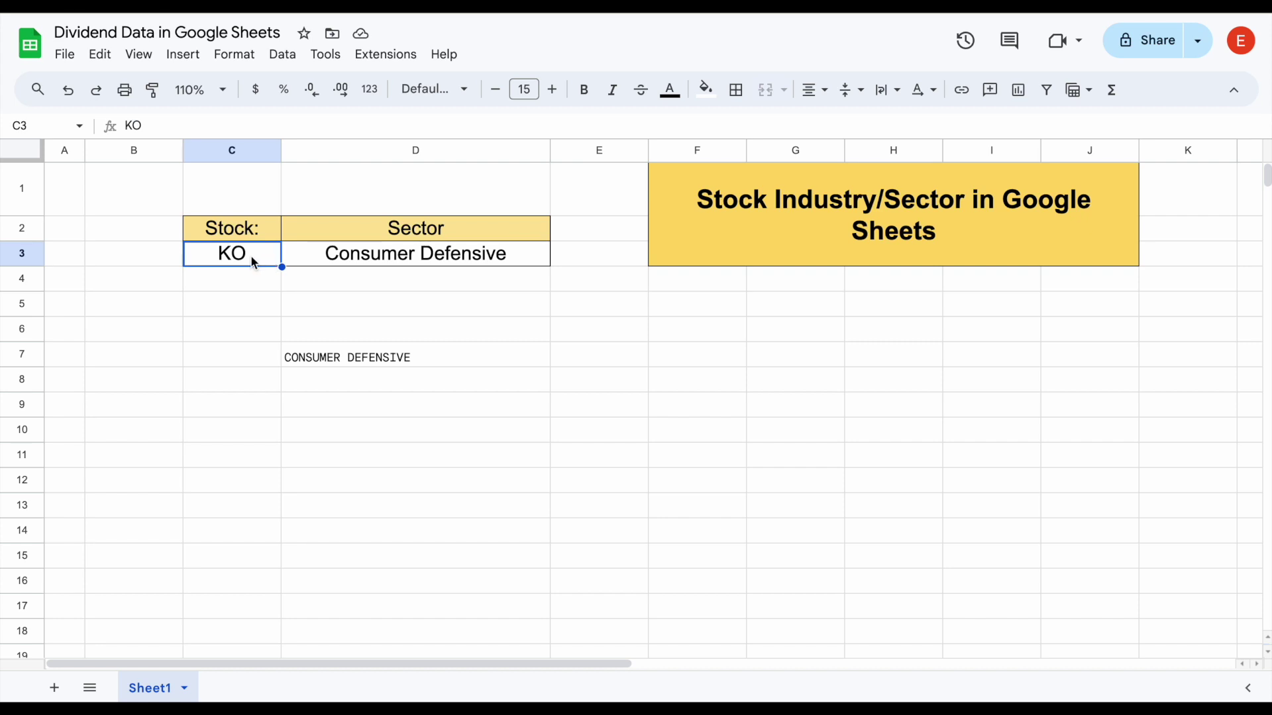
pyautogui.click(334, 260)
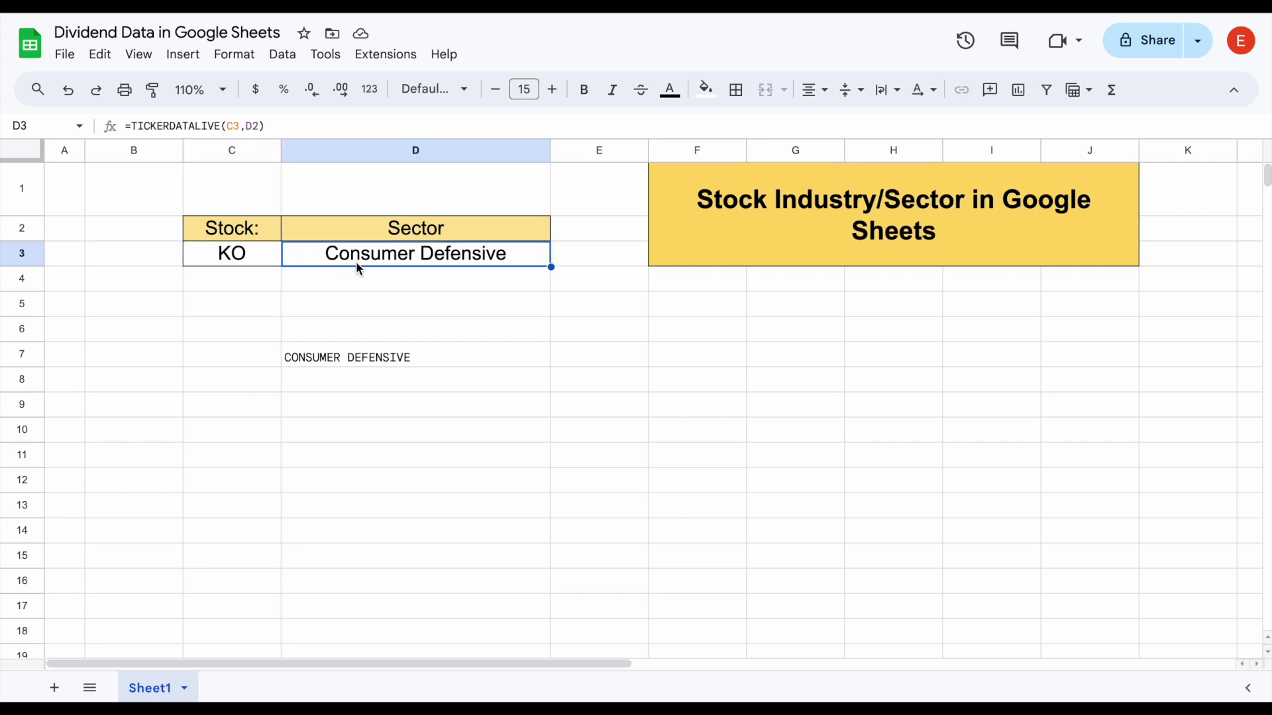
# - Replace ticker KO with AAPL in C3 so both lookups return Technology
pyautogui.click(267, 261)
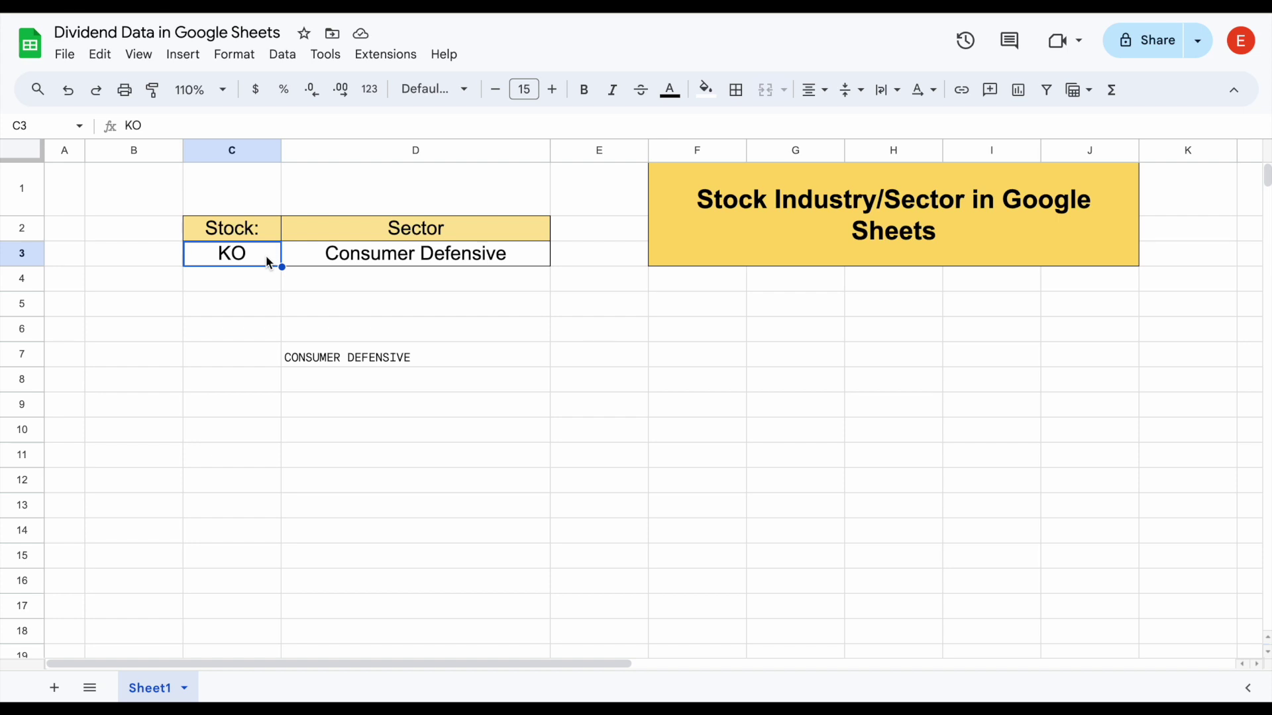
pyautogui.write('AAPL')
pyautogui.press('Return')
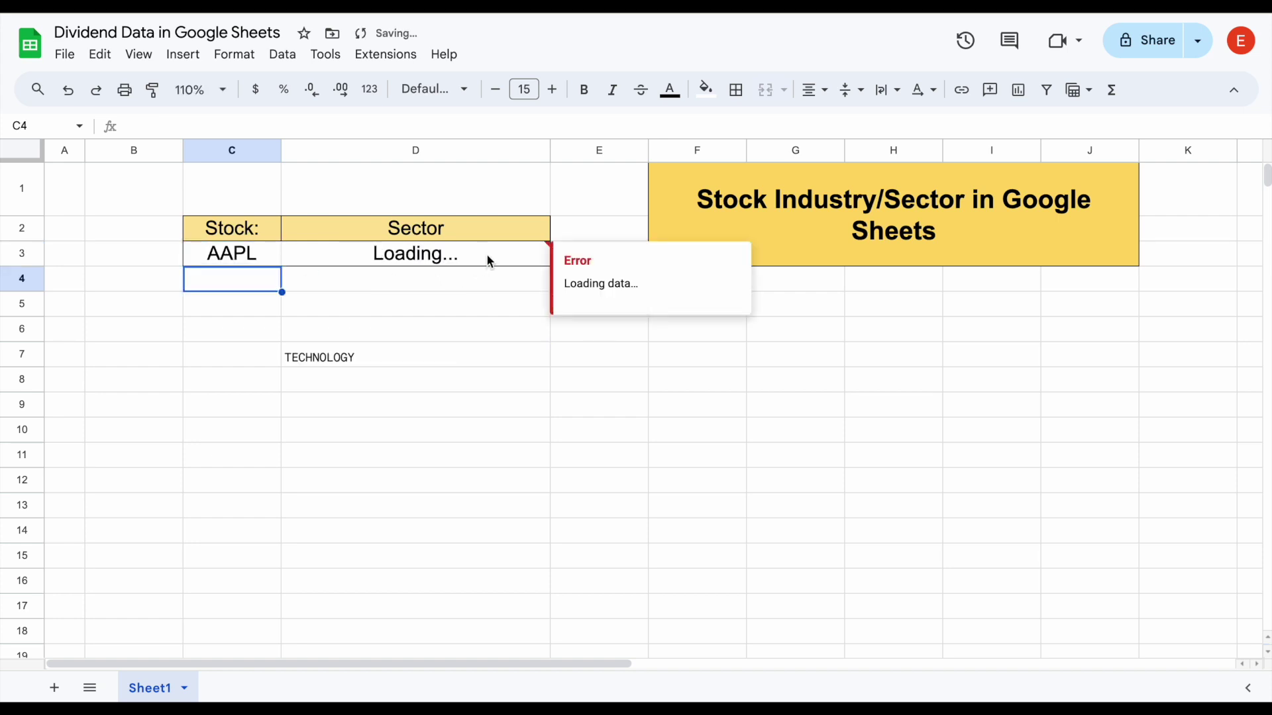
pyautogui.click(501, 287)
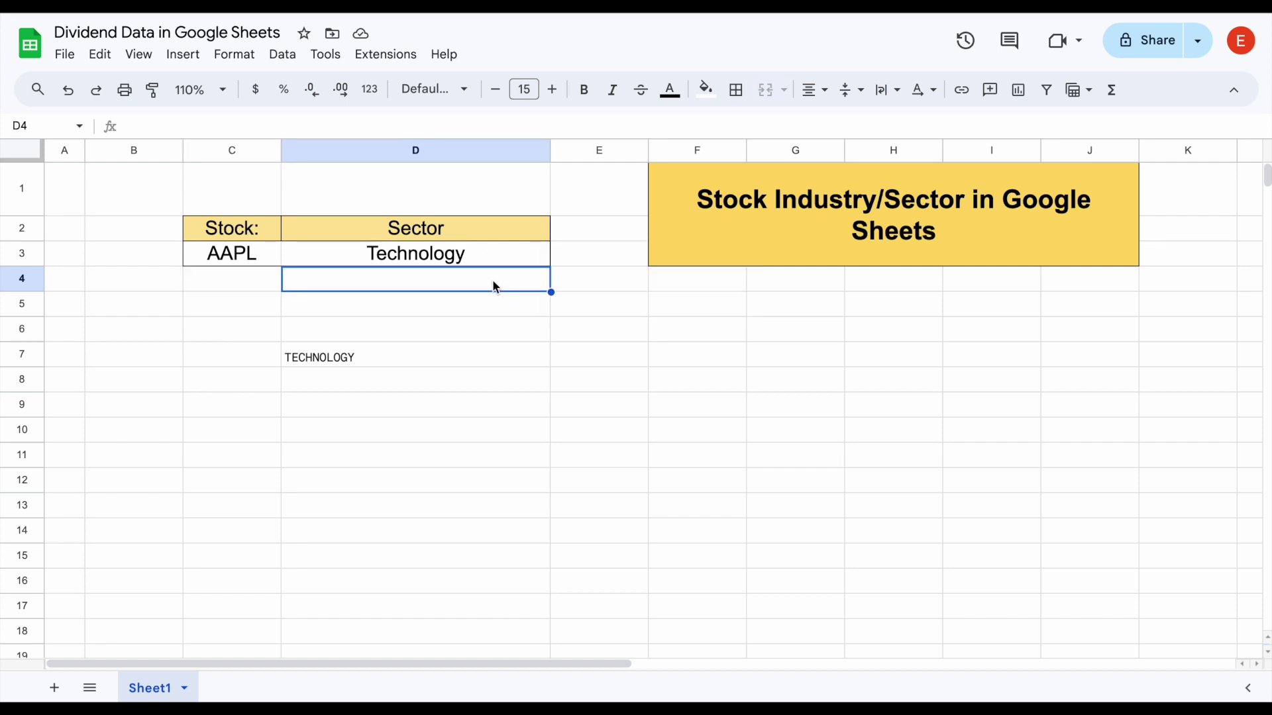
pyautogui.click(482, 233)
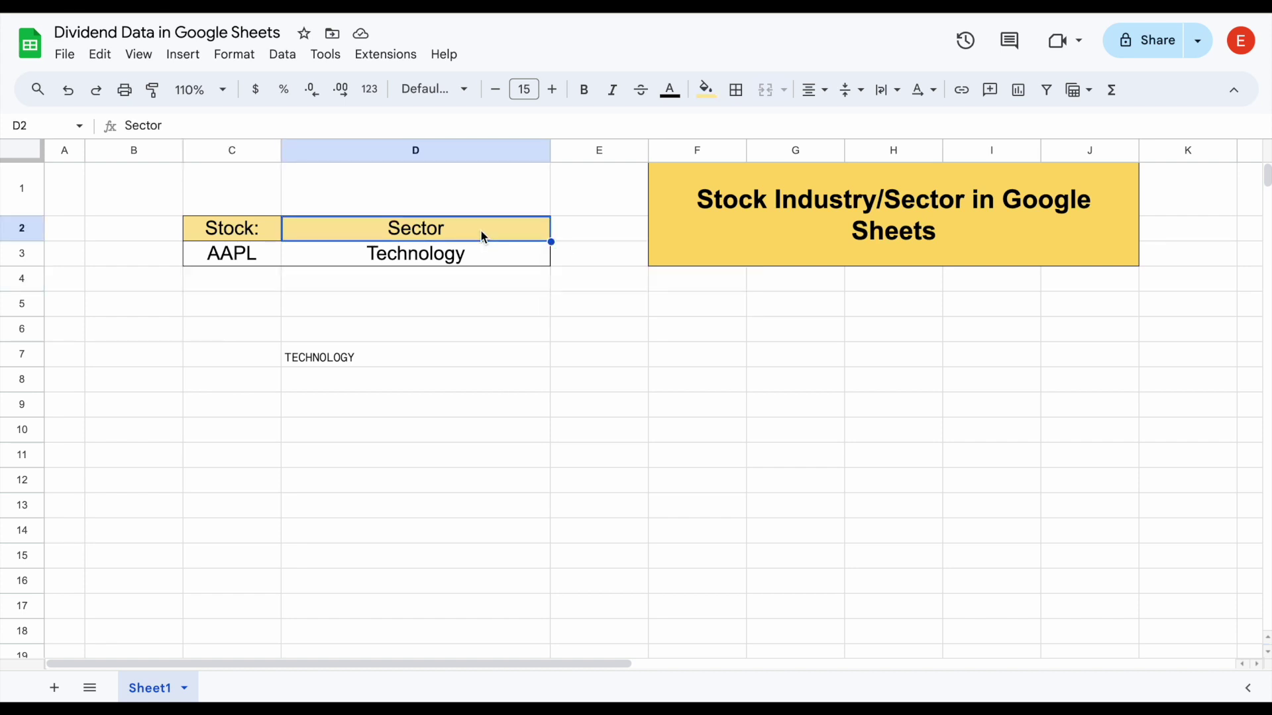
# - Rename the D2 header to Industry and compare D3's Consumer Electronics with D7's TECHNOLOGY
pyautogui.write('Industry')
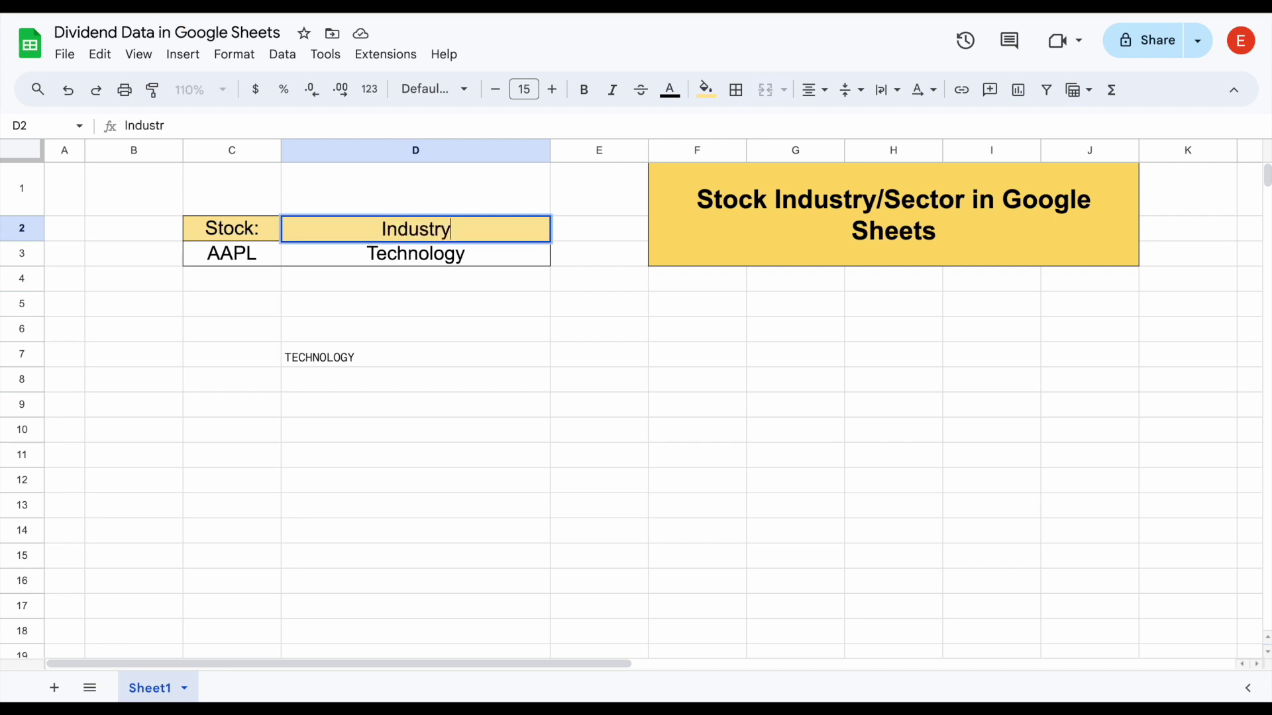
pyautogui.press('Return')
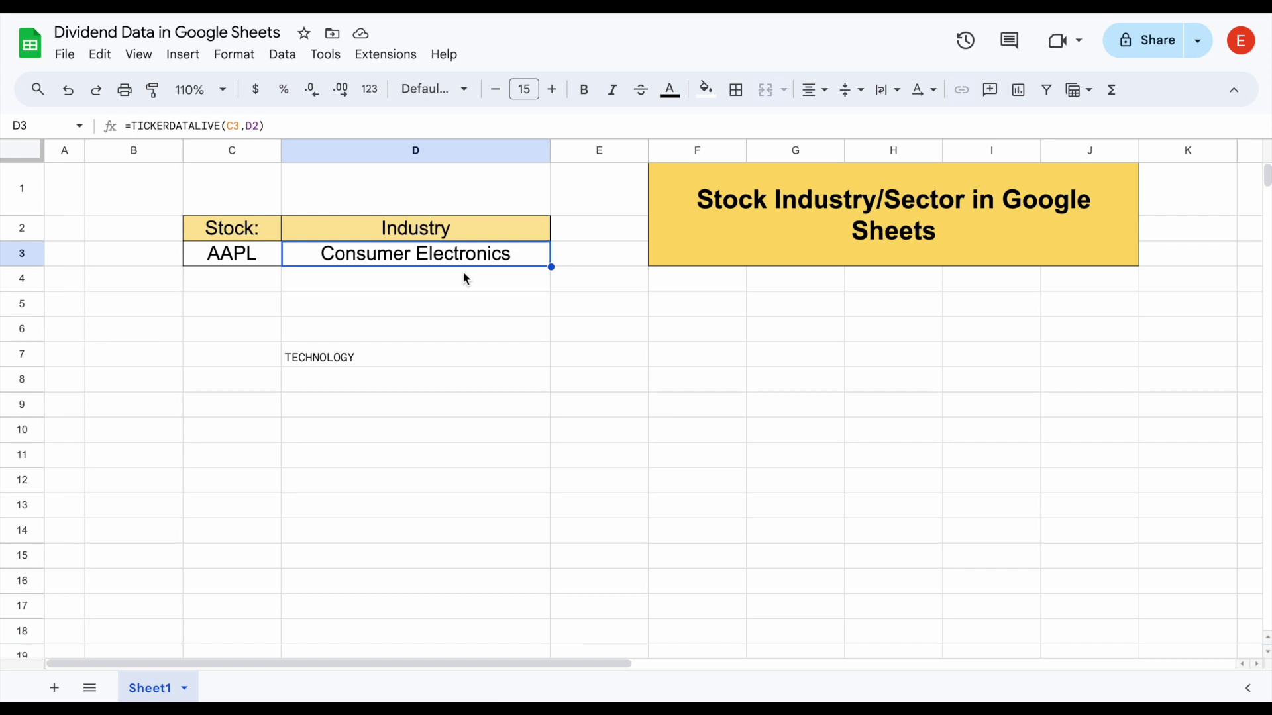
pyautogui.click(426, 357)
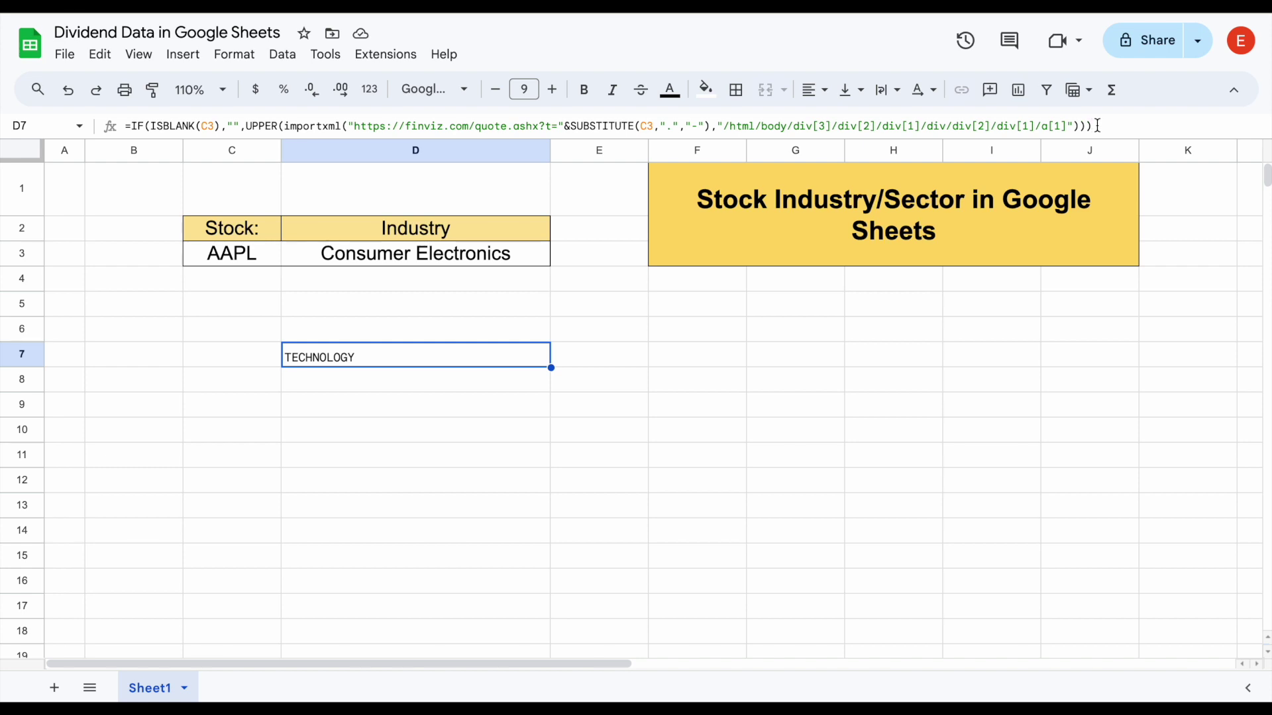
pyautogui.click(523, 260)
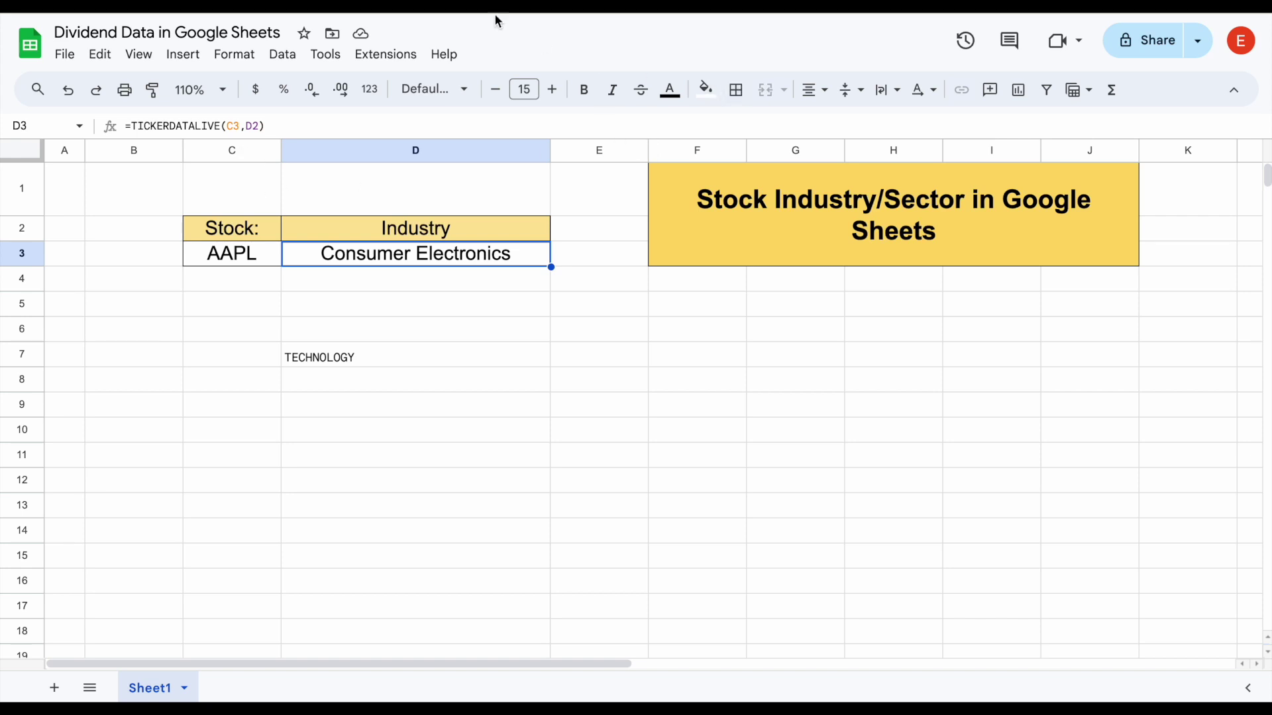
# - Browse the tickerdata metrics list in the other tab, then return to the spreadsheet
pyautogui.hotkey('ctrl', 'Tab')
pyautogui.scroll(5, 673, 252)
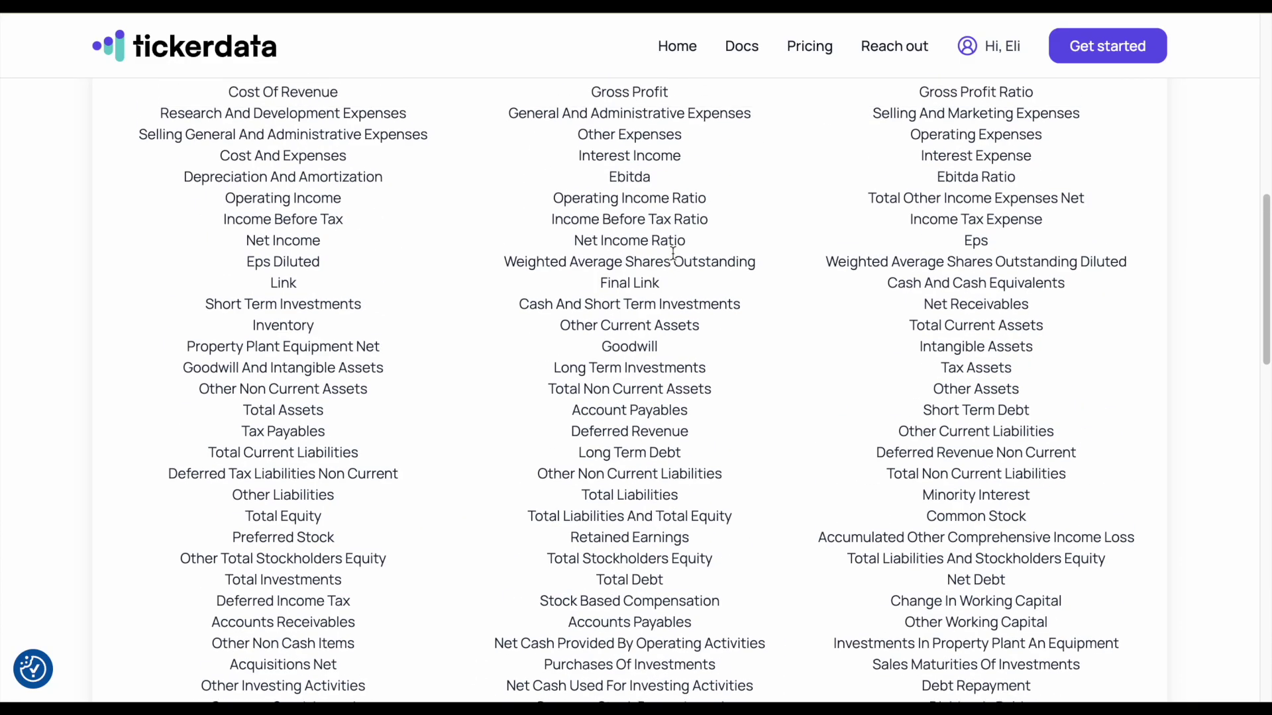
pyautogui.scroll(-8, 673, 252)
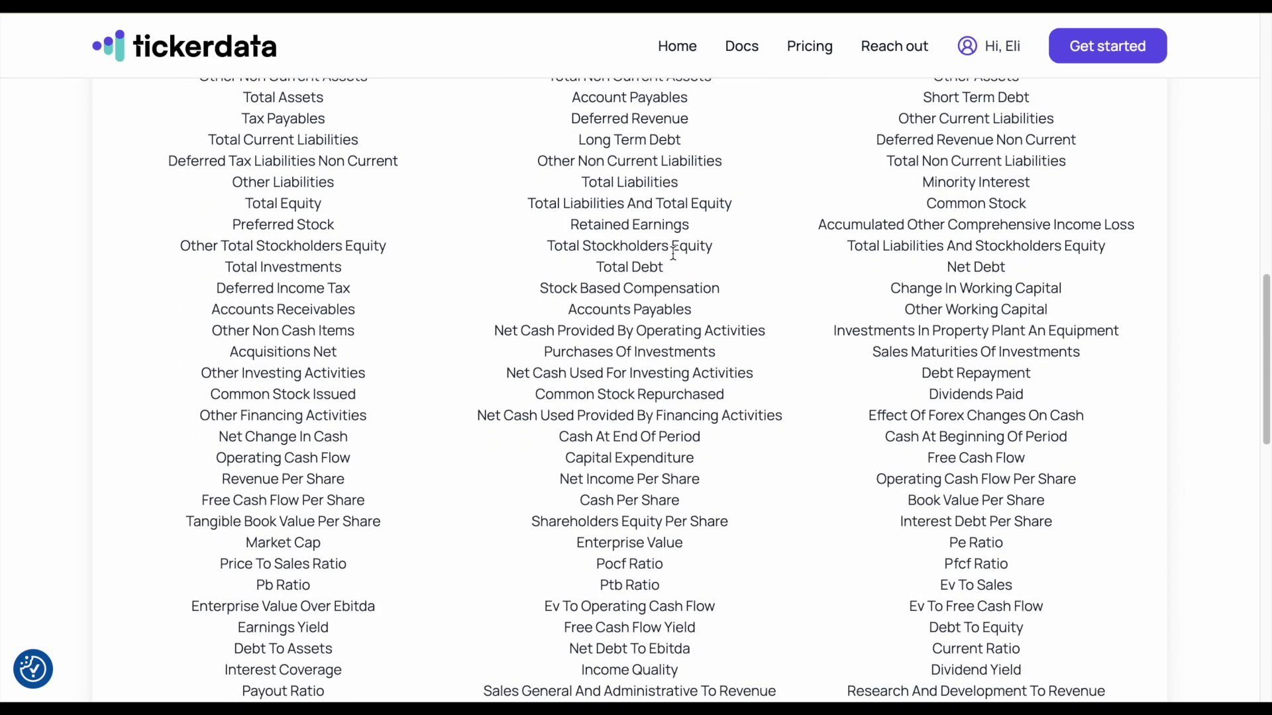
pyautogui.hotkey('ctrl', 'shift', 'Tab')
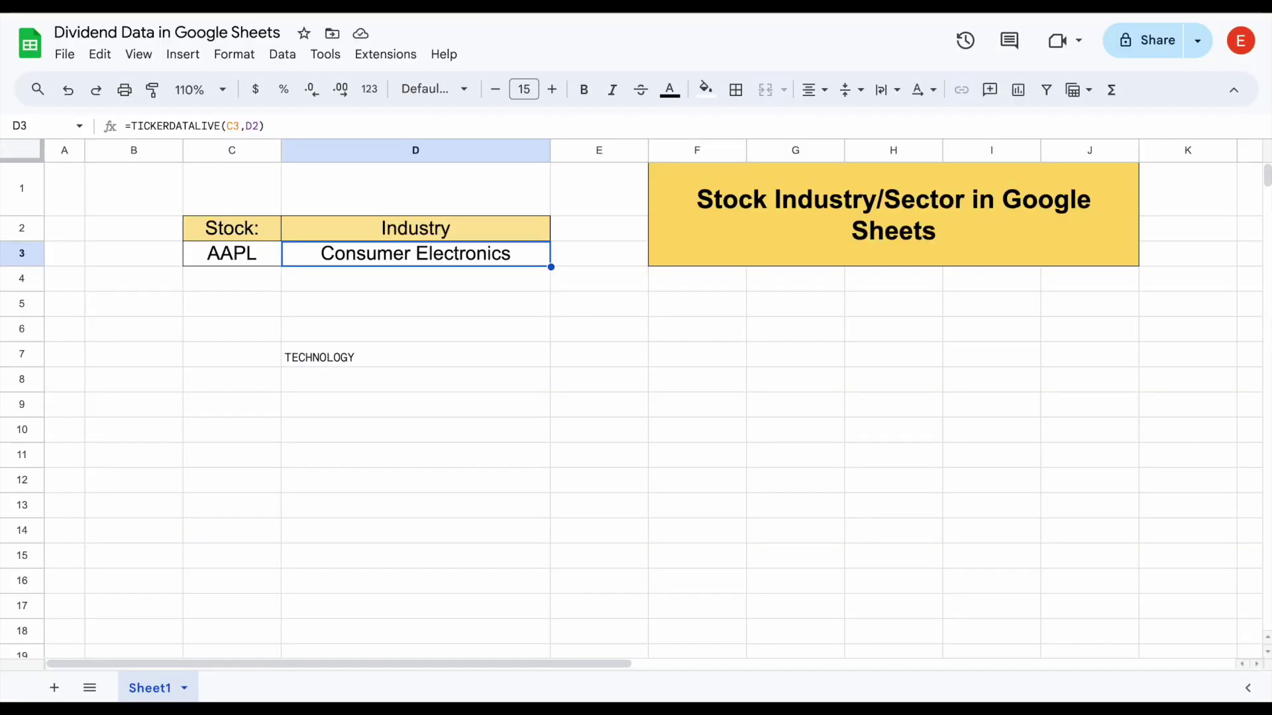
# - Try Dividend as the D2 header, dismiss the loading error, and undo back to Industry
pyautogui.click(742, 228)
pyautogui.click(464, 236)
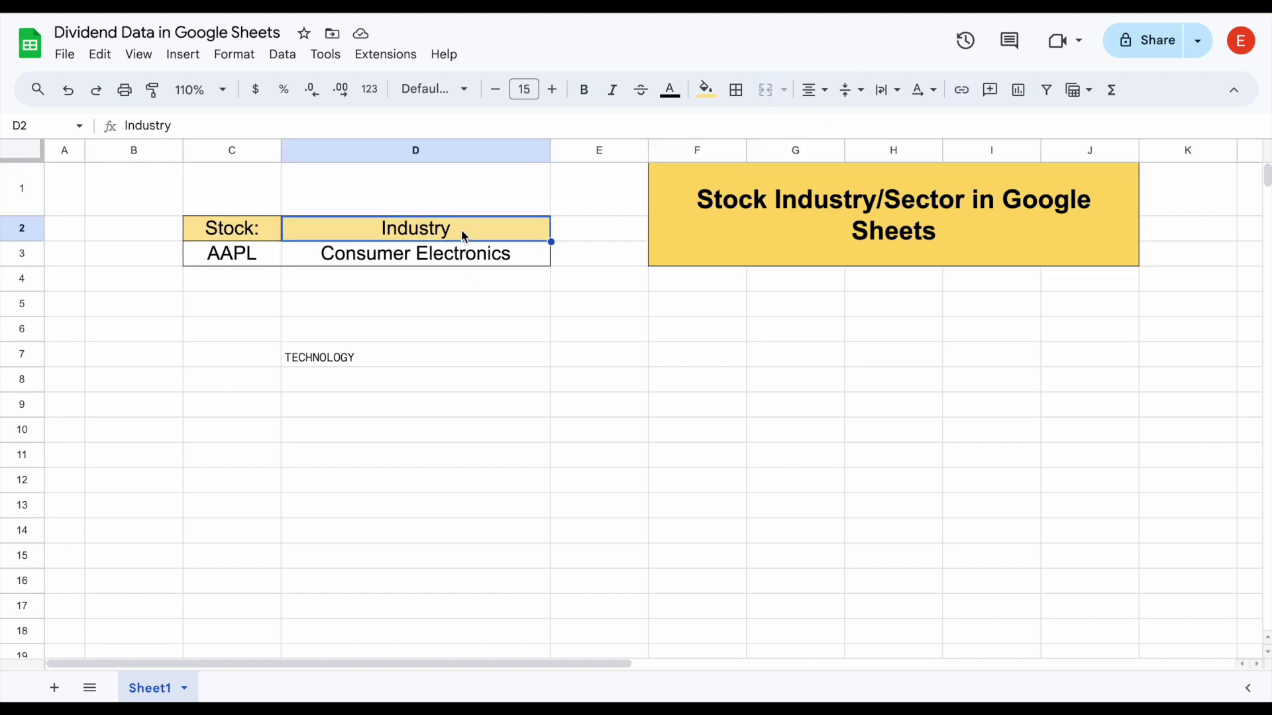
pyautogui.write('Dividend')
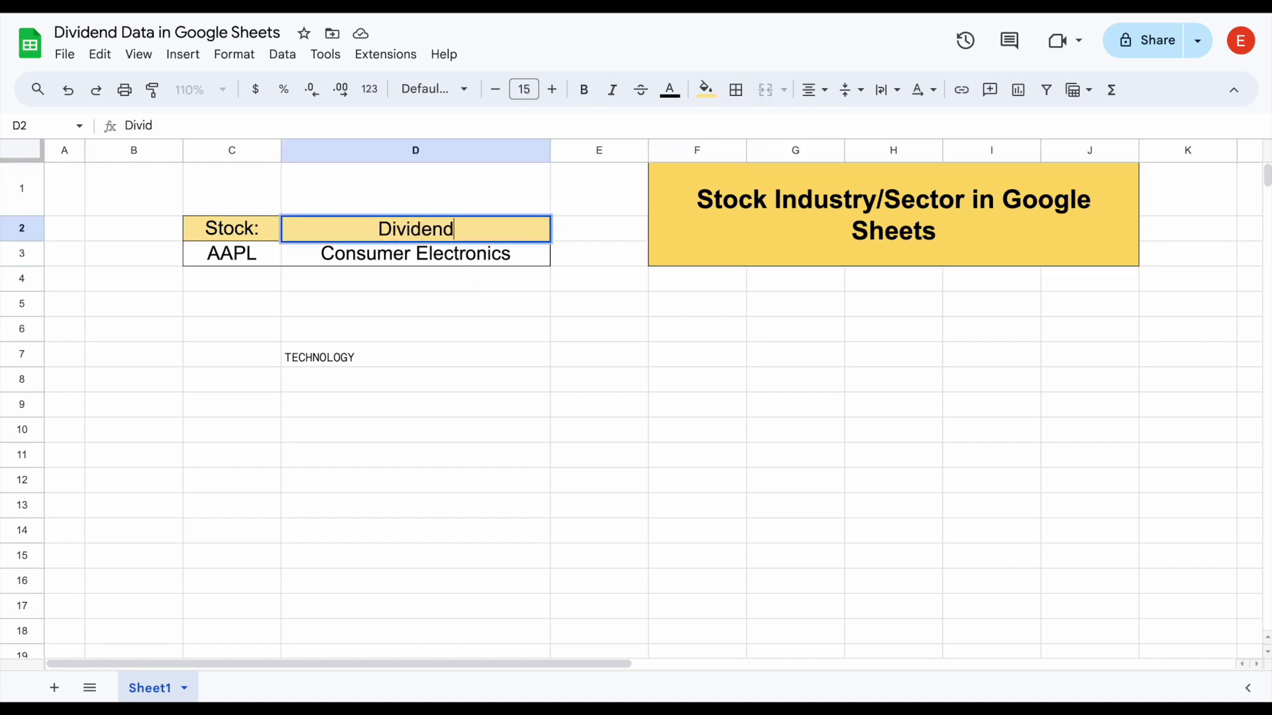
pyautogui.press('Return')
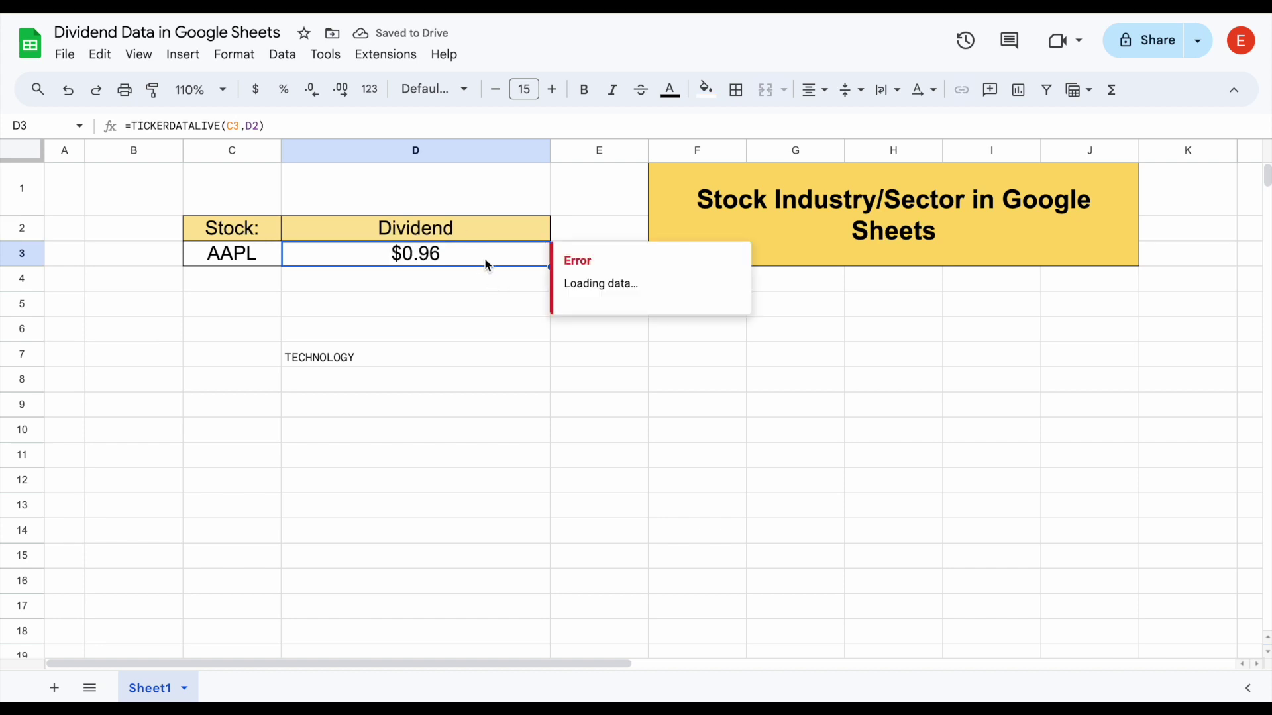
pyautogui.click(499, 304)
pyautogui.hotkey('ctrl', 'z')
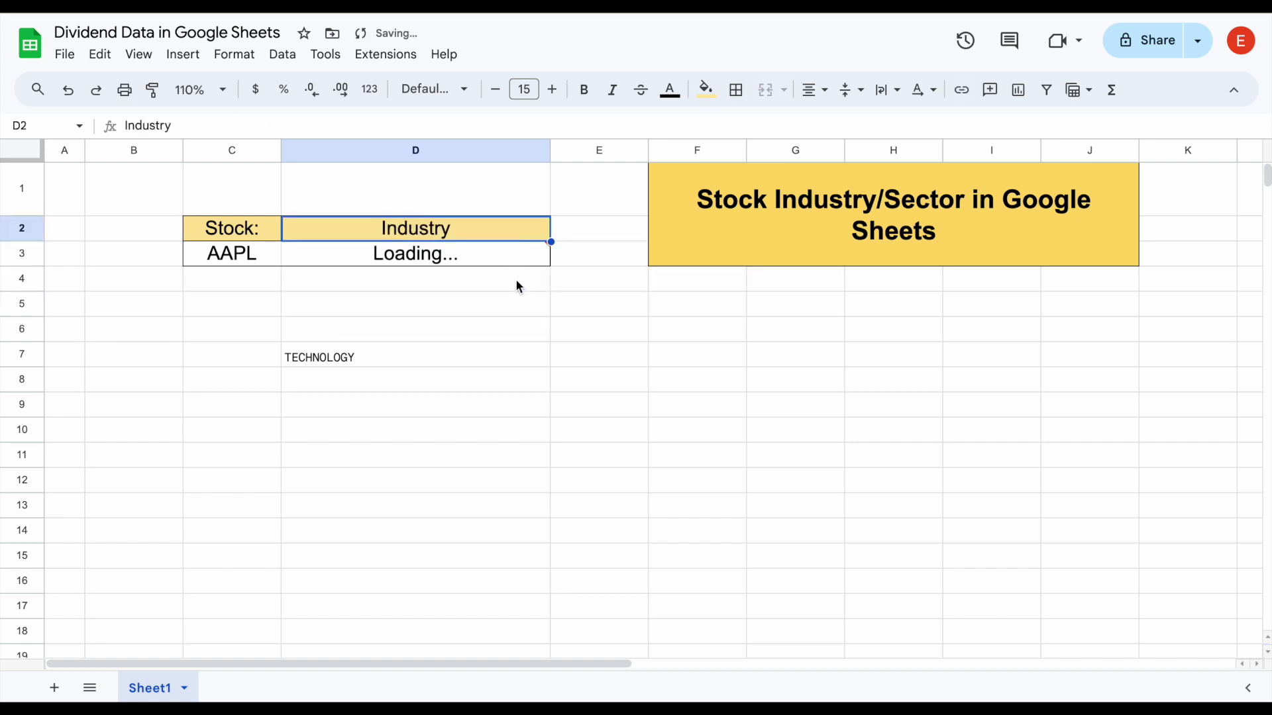
pyautogui.click(549, 320)
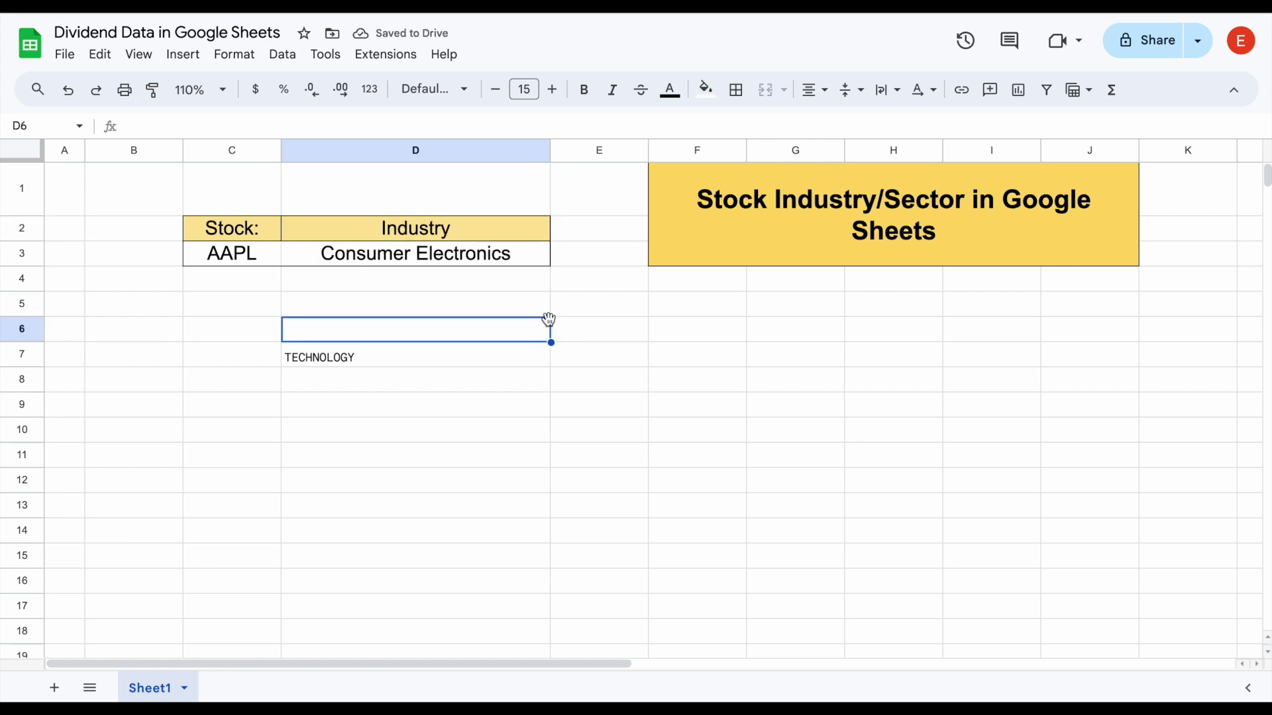
# - Change the C3 ticker to KO and inspect the IMPORTXML formula in D7
pyautogui.click(251, 254)
pyautogui.write('KO')
pyautogui.press('Return')
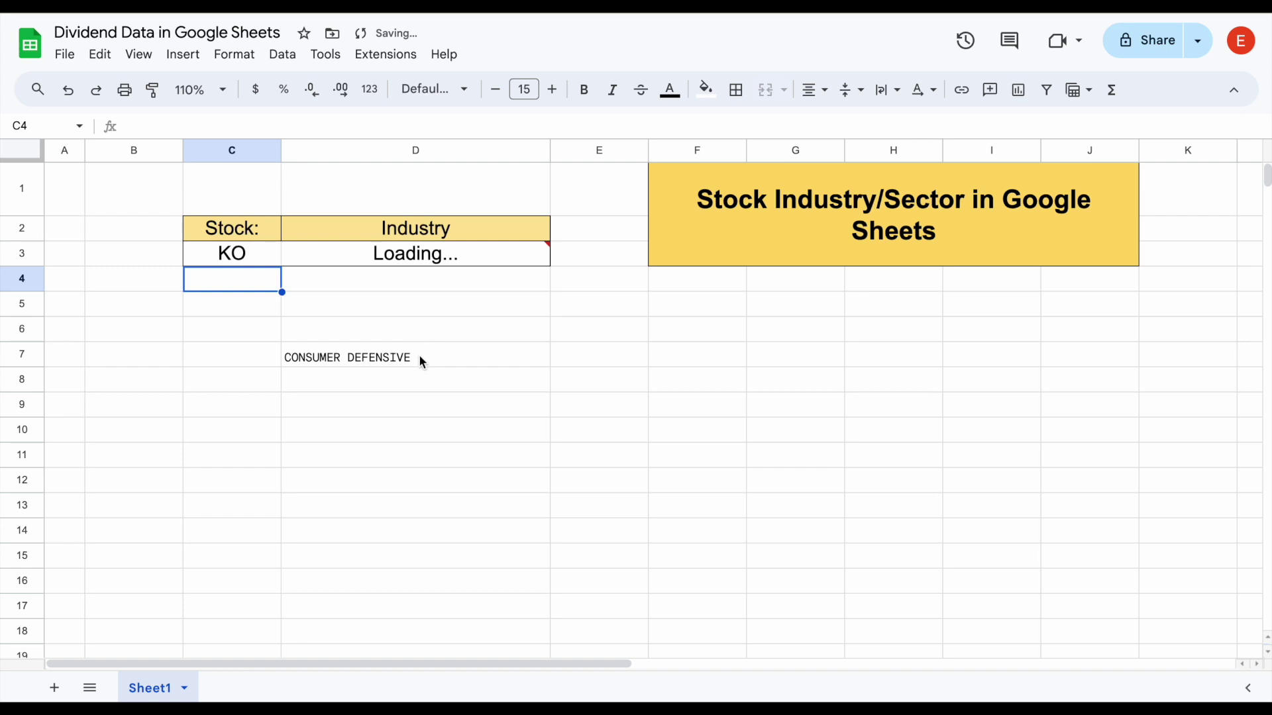
pyautogui.click(421, 361)
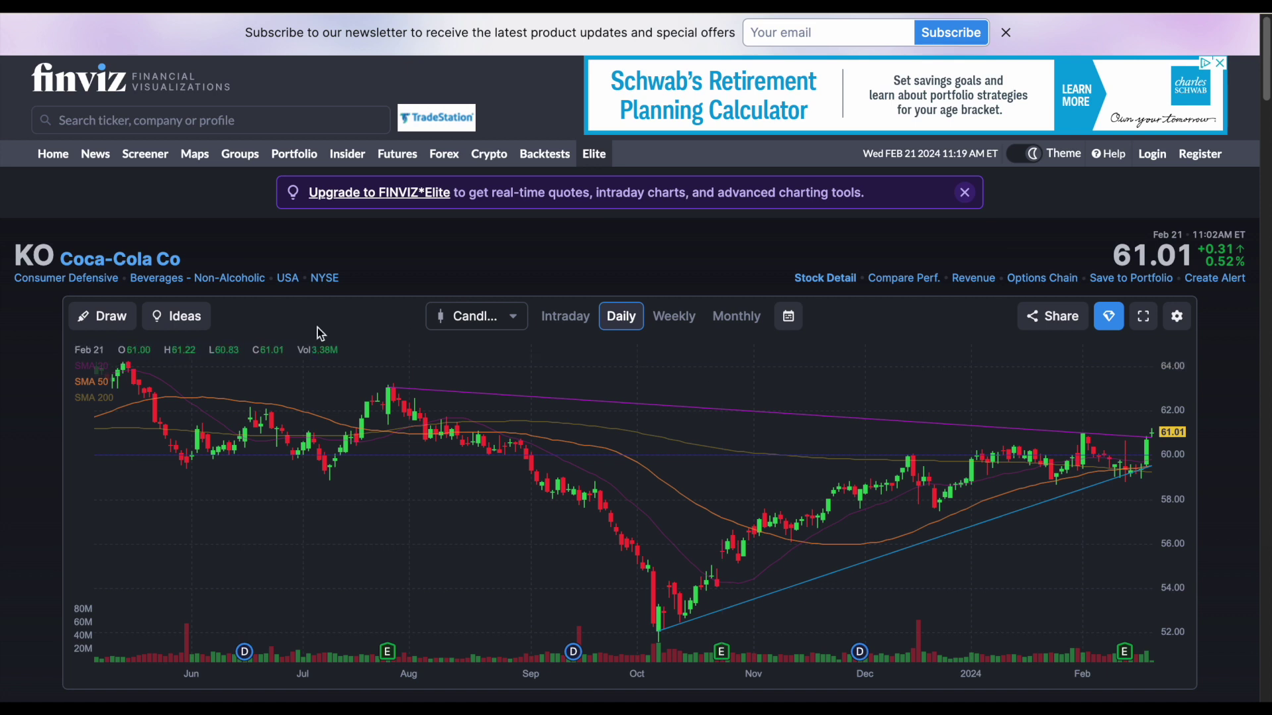
pyautogui.click(86, 279)
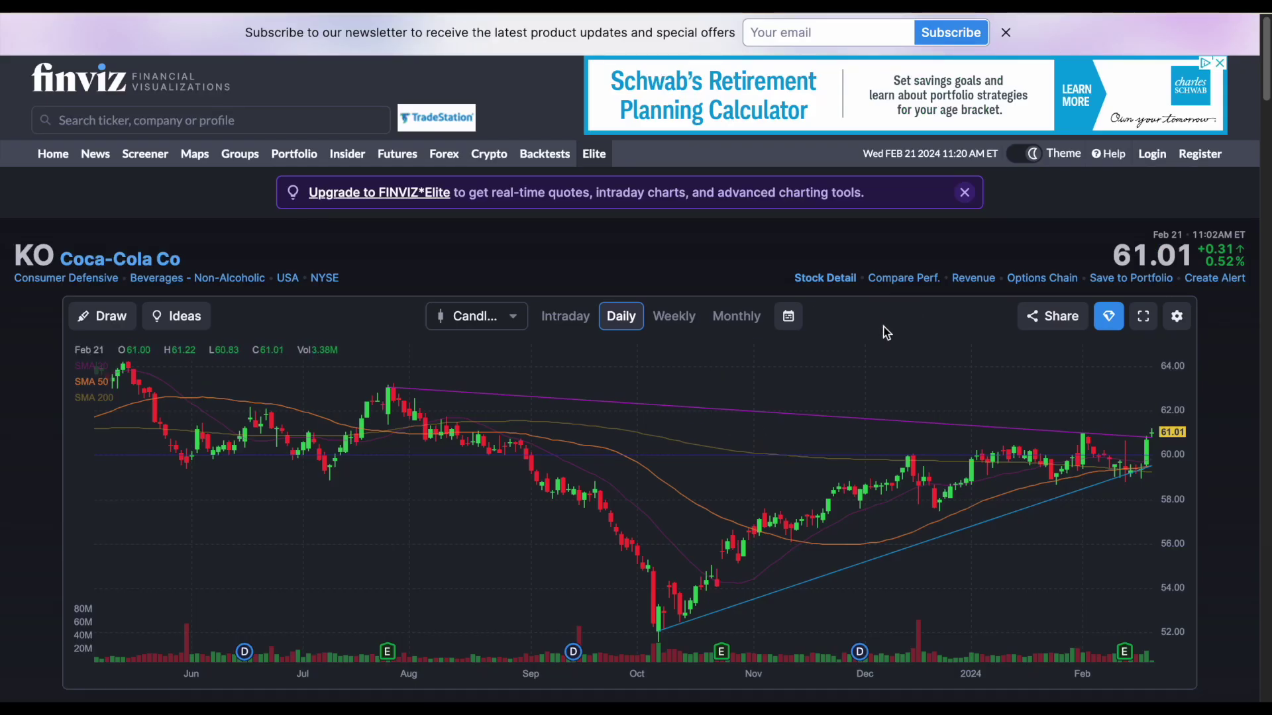
pyautogui.scroll(-1, 814, 321)
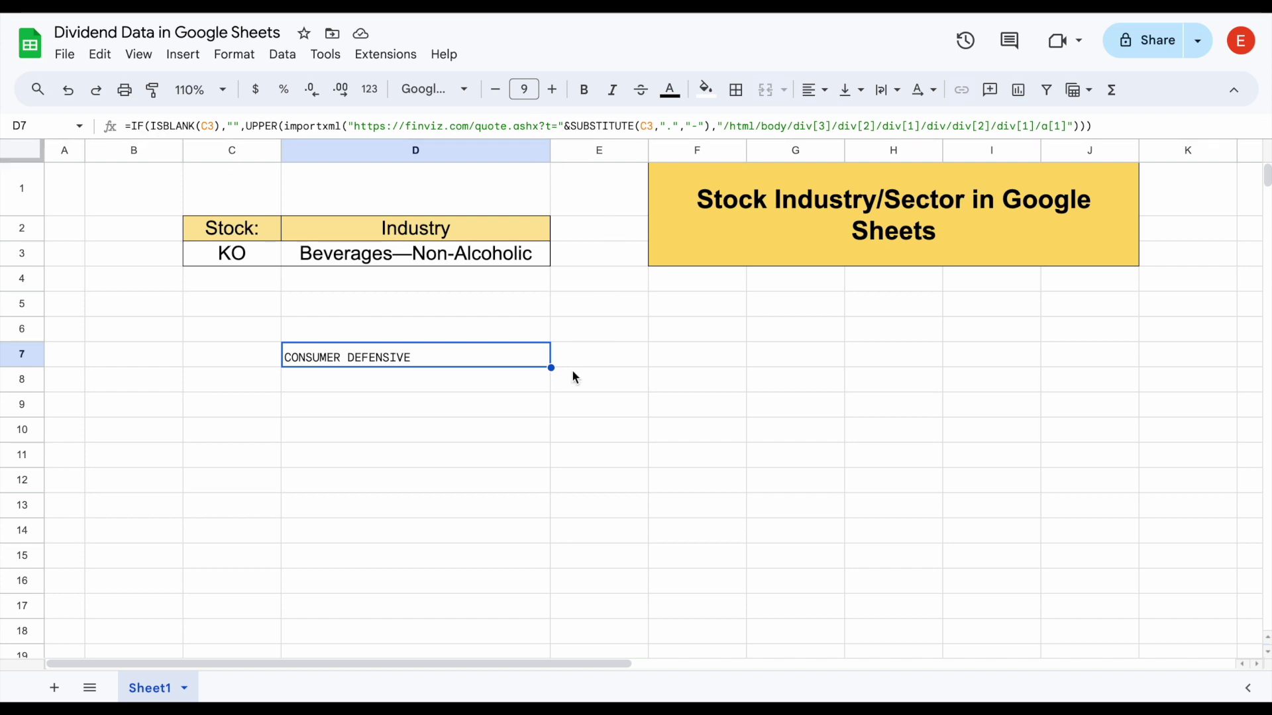
# - Review the D3 formula and rename the D2 header to SECTOR
pyautogui.click(520, 258)
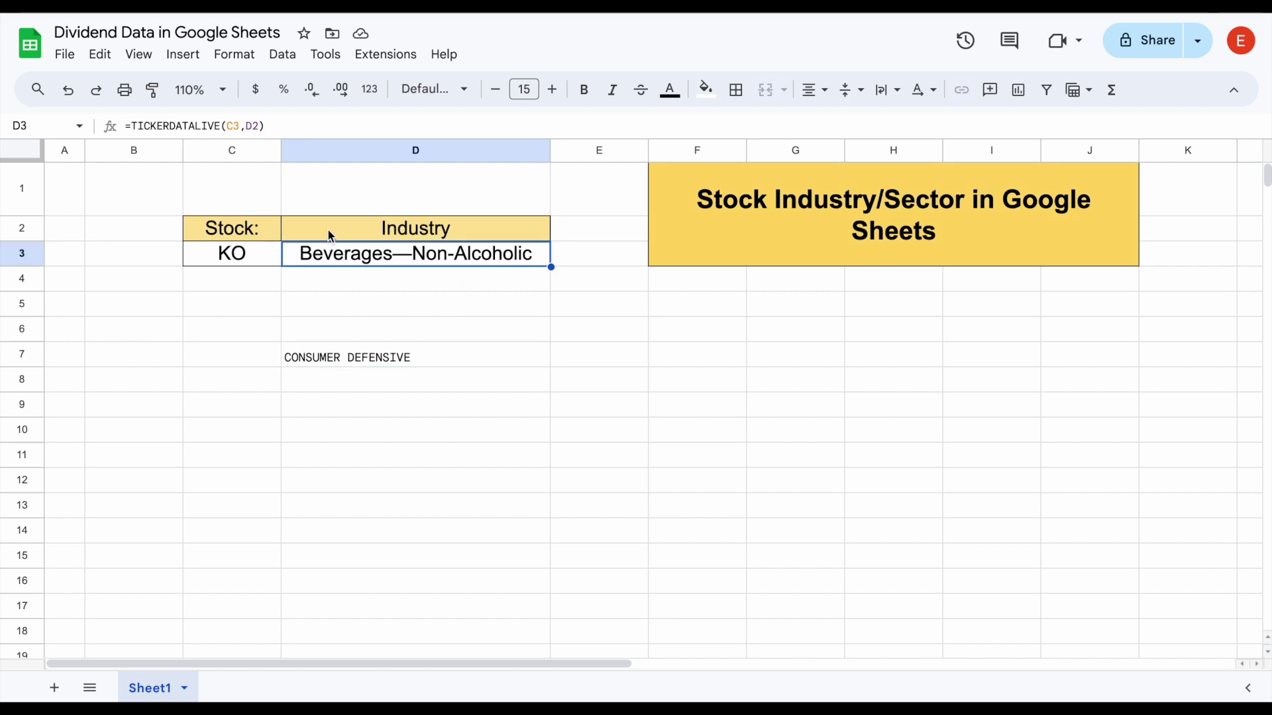
pyautogui.click(351, 231)
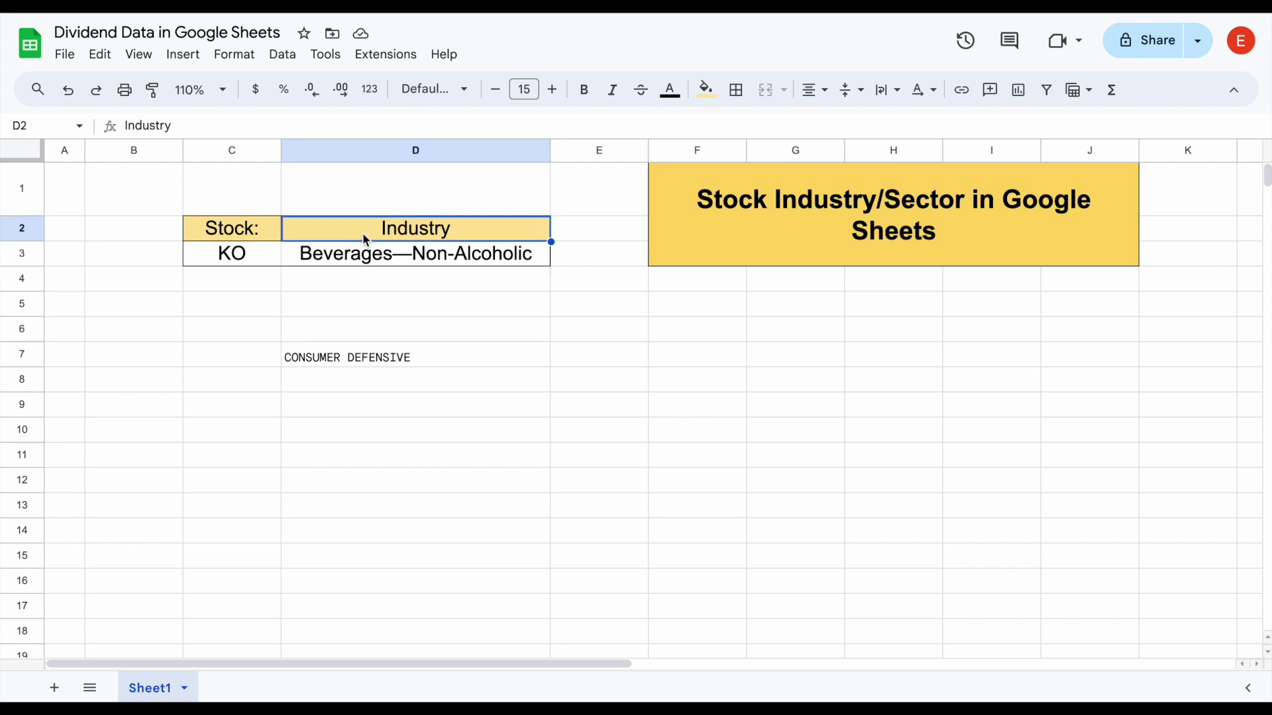
pyautogui.write('SECTOR')
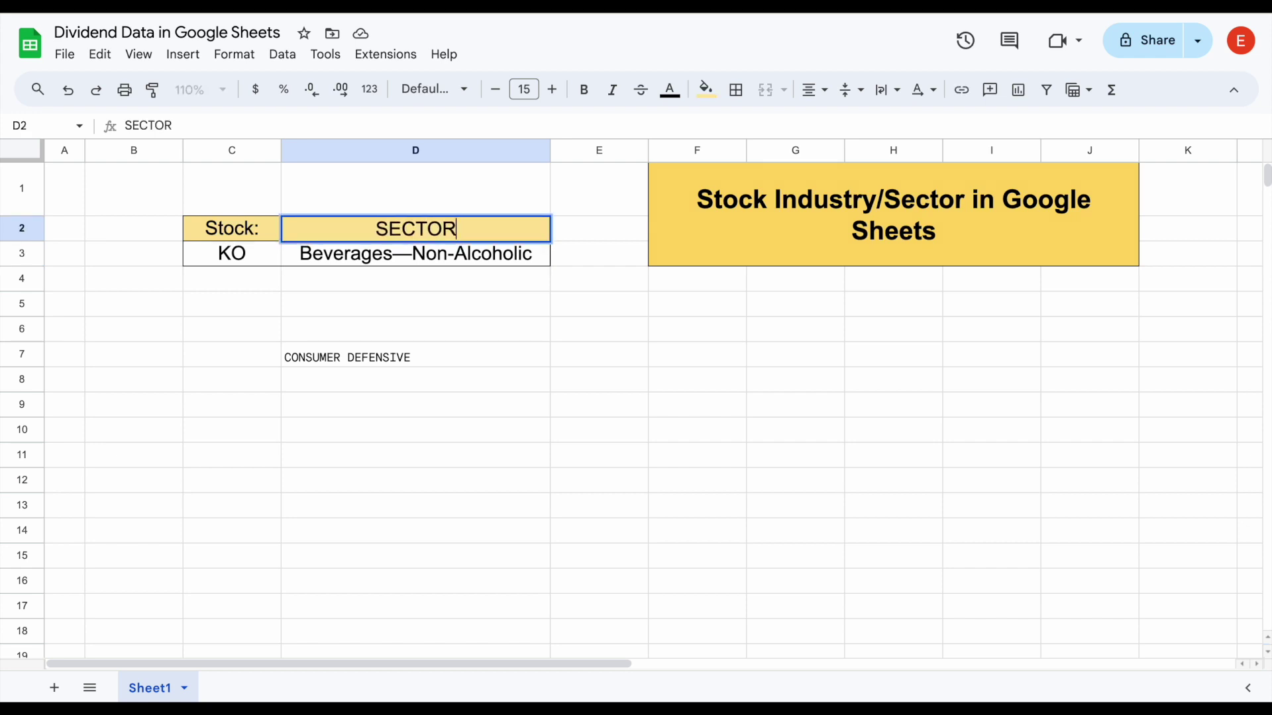
pyautogui.press('Return')
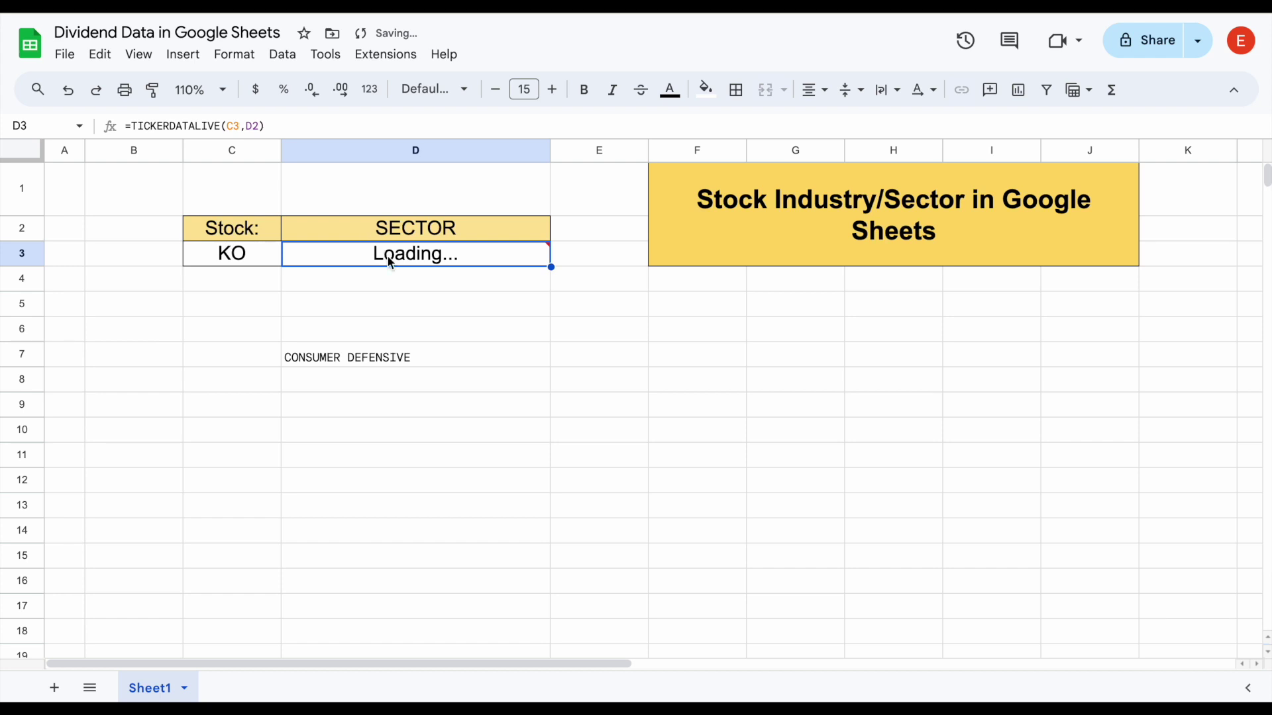
# - Check that KO's Consumer Defensive in D3 matches D7's IMPORTXML result, then scroll the metrics list
pyautogui.click(264, 253)
pyautogui.click(361, 258)
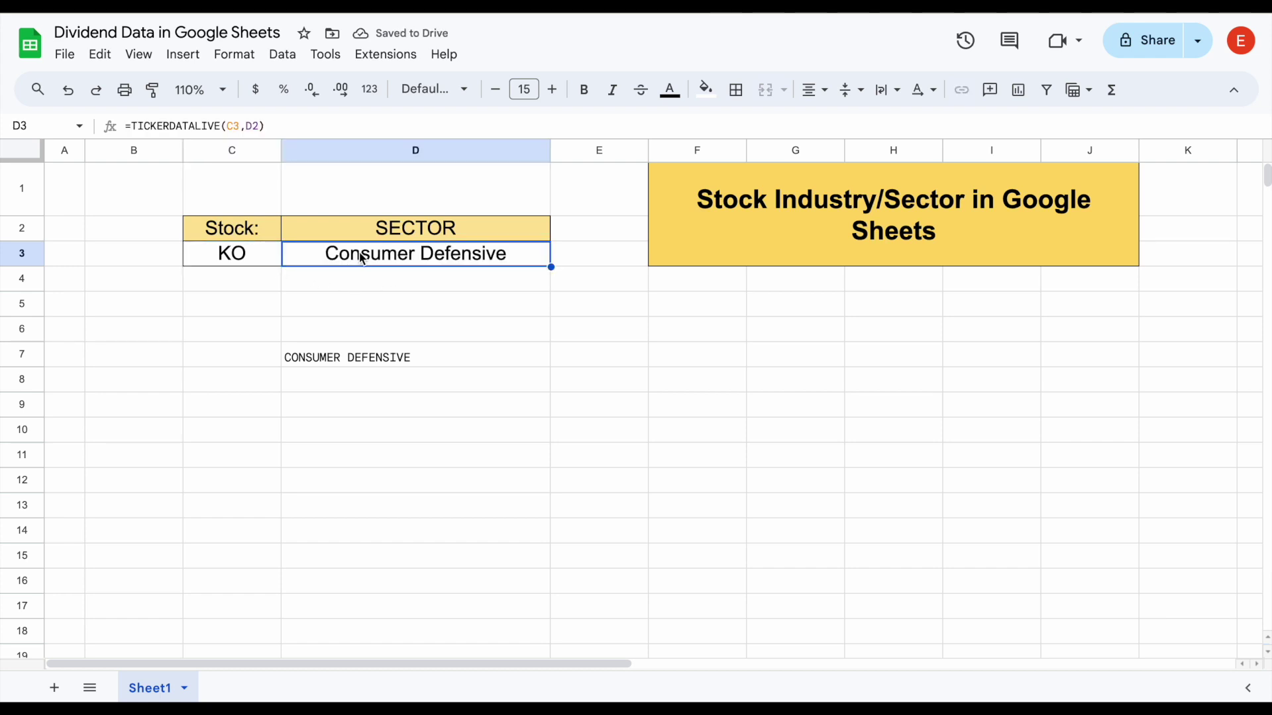
pyautogui.click(427, 358)
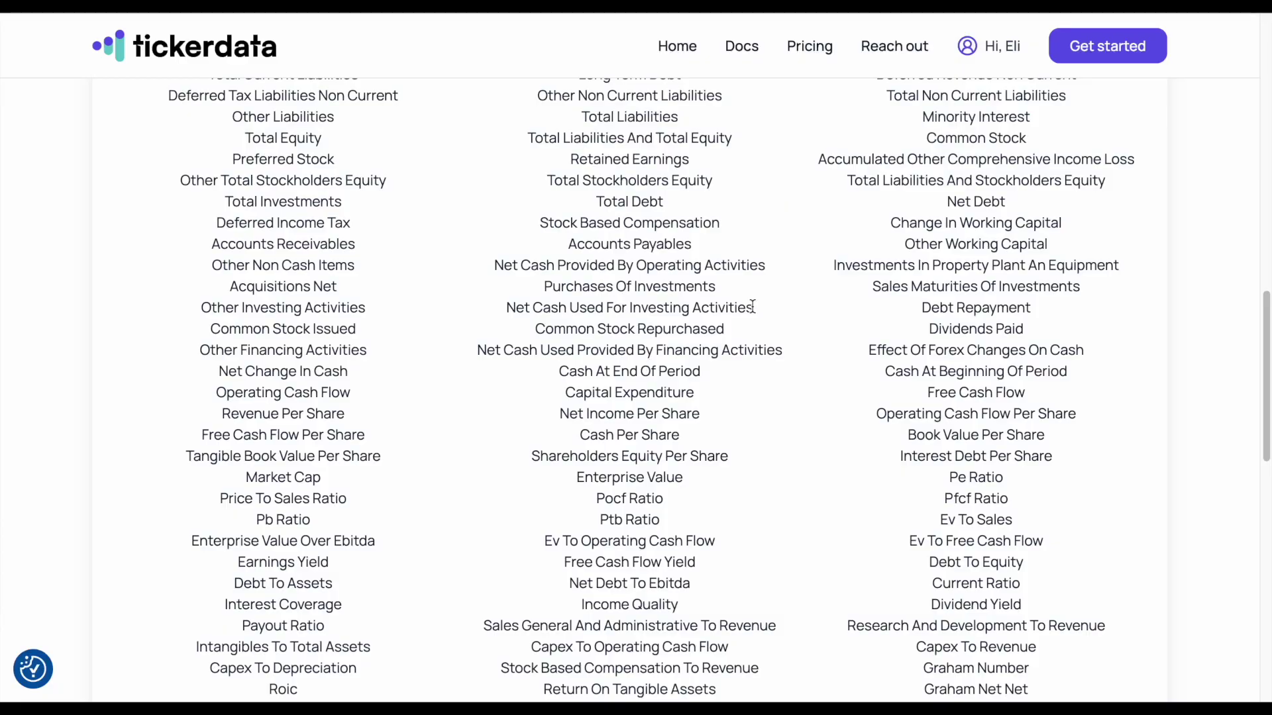
pyautogui.scroll(-7, 752, 308)
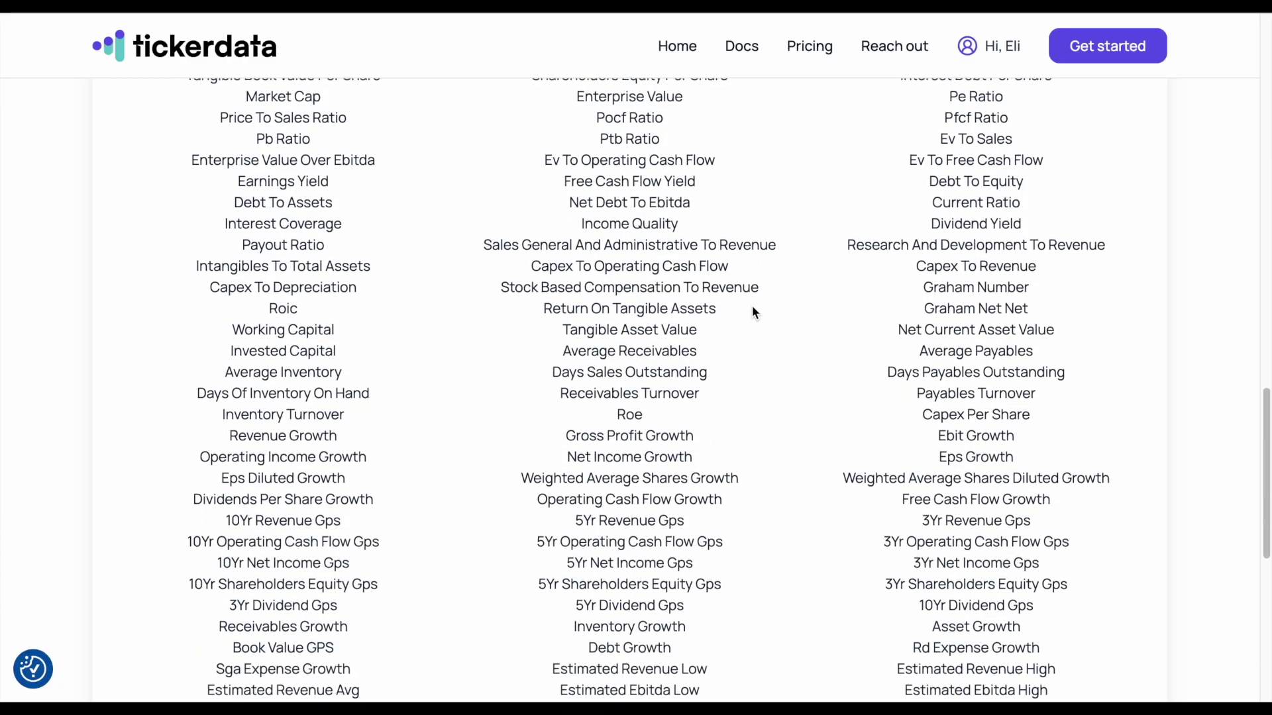
pyautogui.scroll(-3, 752, 307)
pyautogui.scroll(10, 752, 307)
pyautogui.scroll(1, 753, 307)
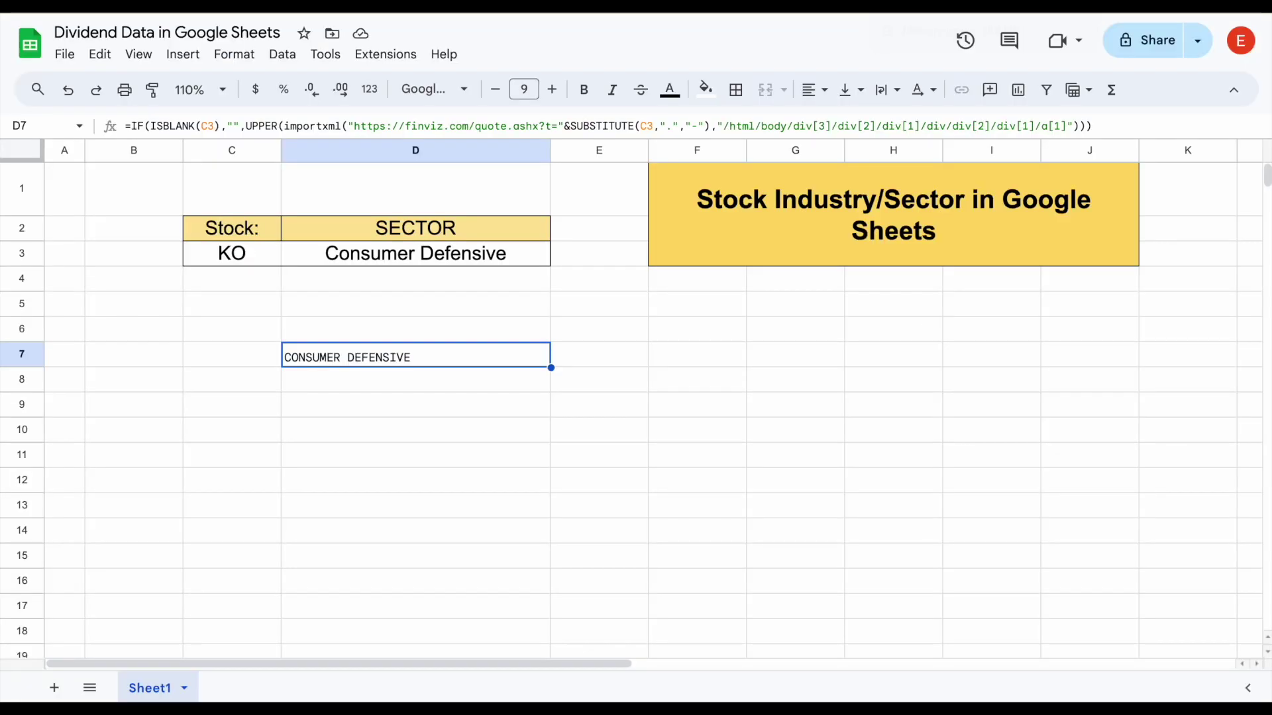
pyautogui.click(535, 252)
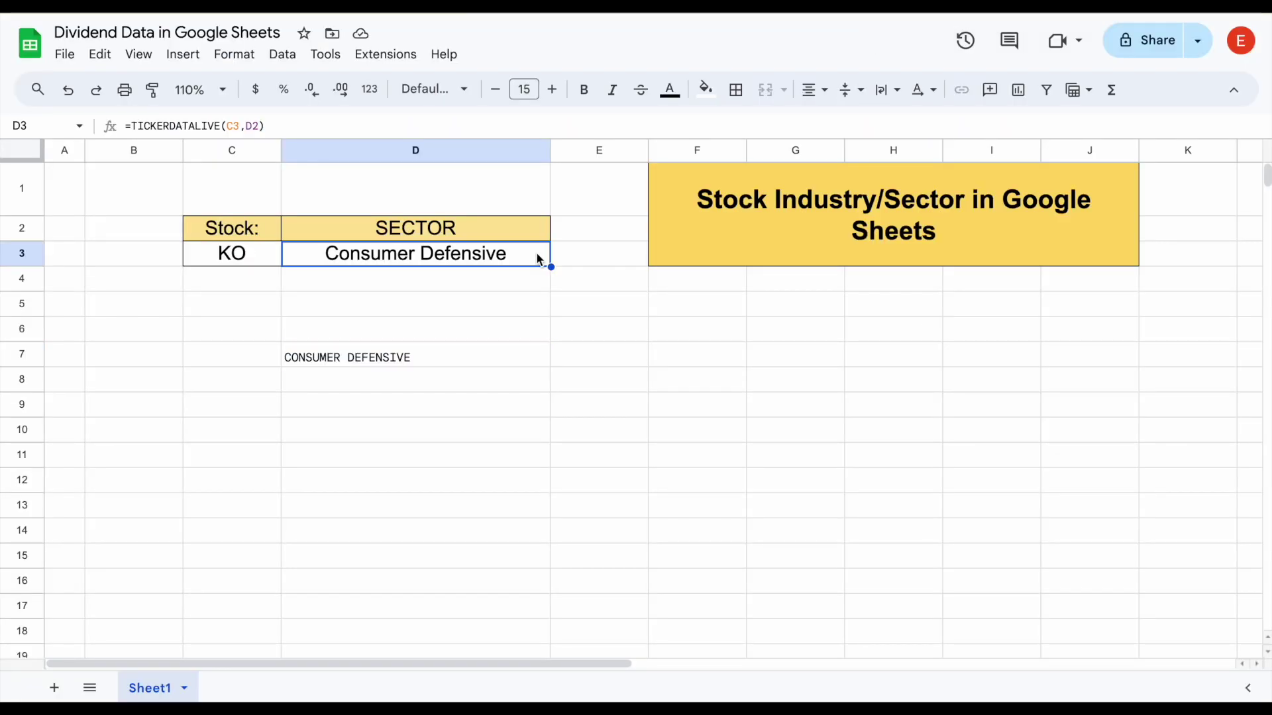